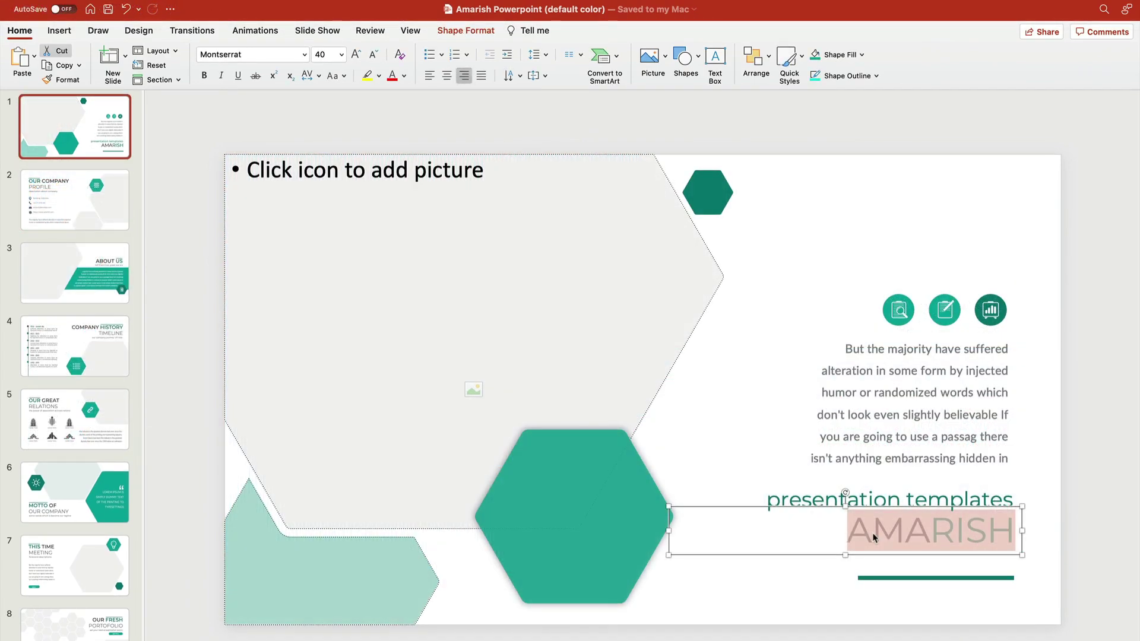
pyautogui.write('Nanc')
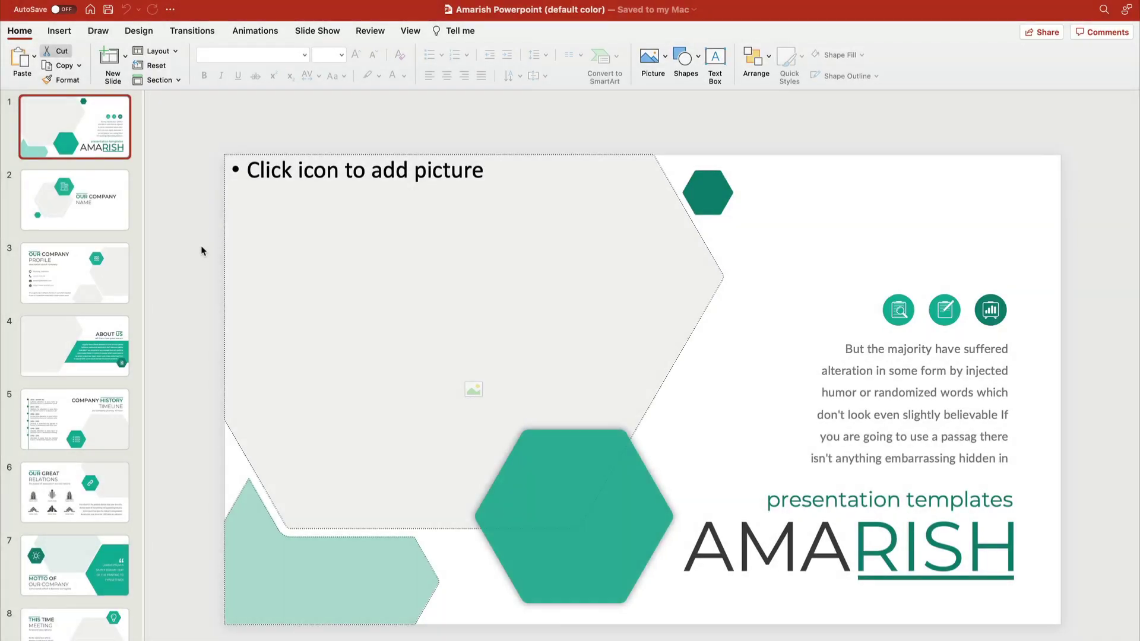
# Step: Browse through the deck slides down to Company History Timeline, then go back to the title slide
pyautogui.press('Down')
pyautogui.press('Down')
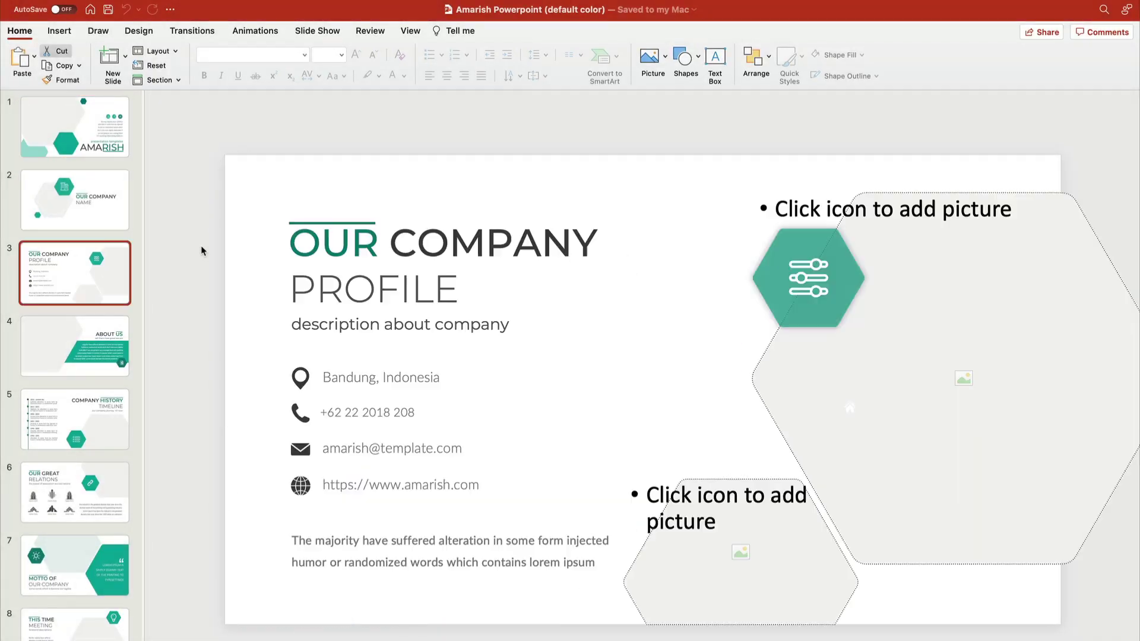
pyautogui.press('Down')
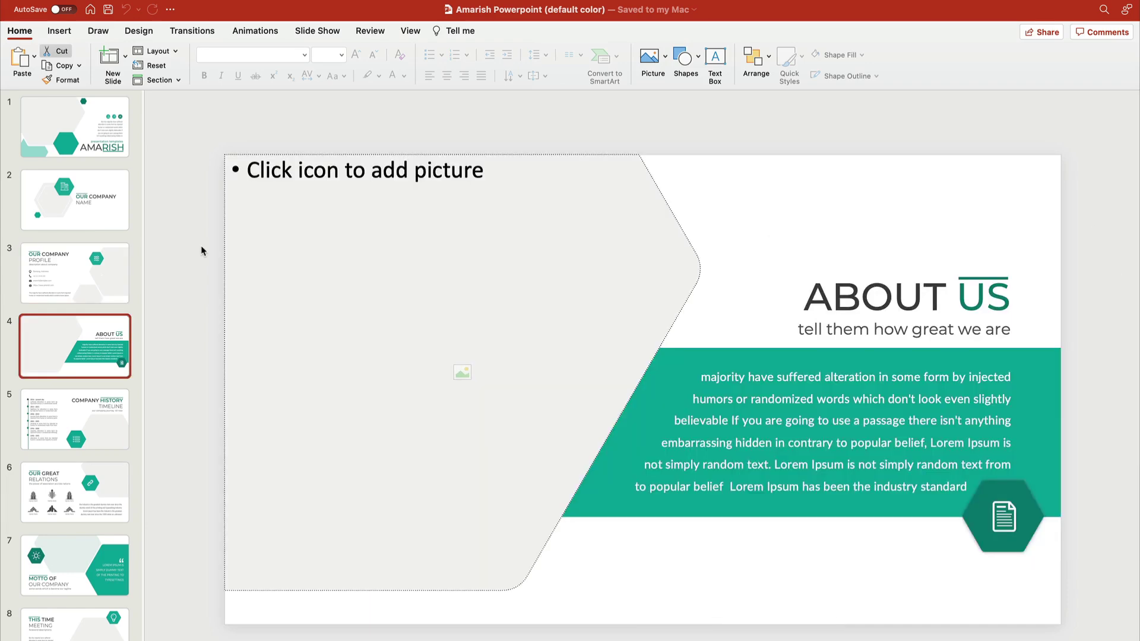
pyautogui.press('Down')
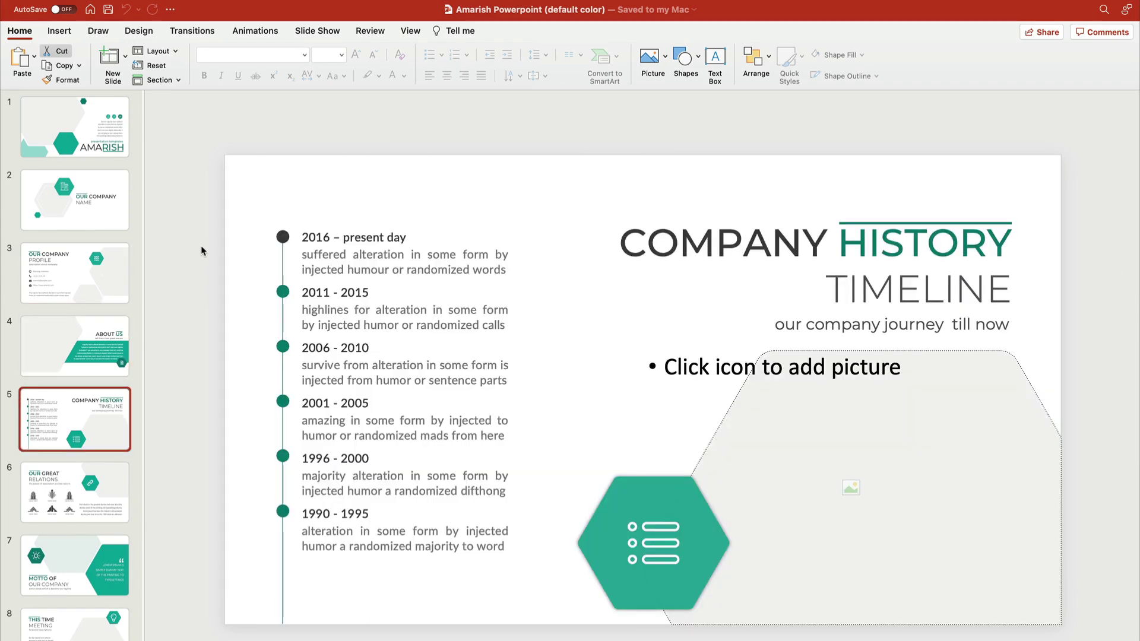
pyautogui.press('Down')
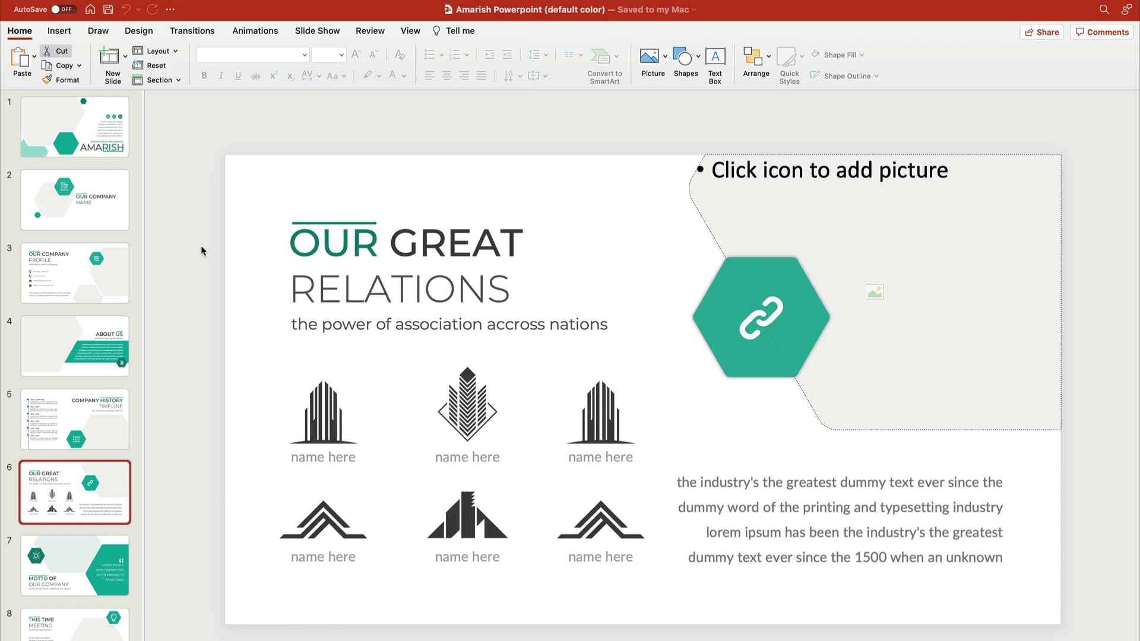
pyautogui.click(109, 158)
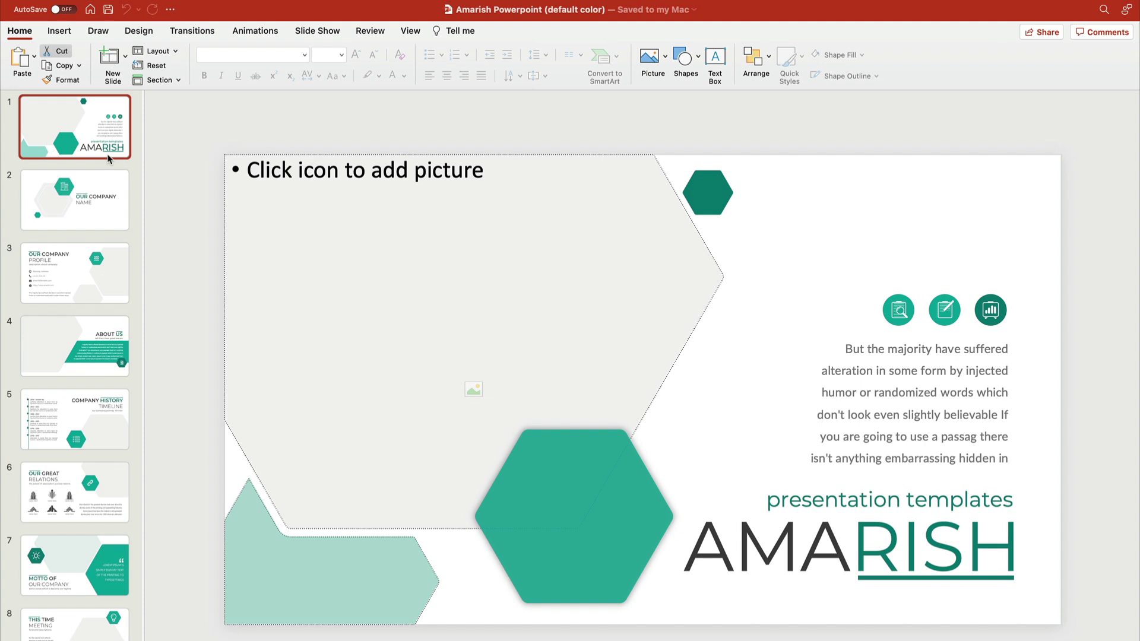
# Step: Delete the Our Company Name slide so Our Company Profile is second, and return to the title slide
pyautogui.rightClick(98, 206)
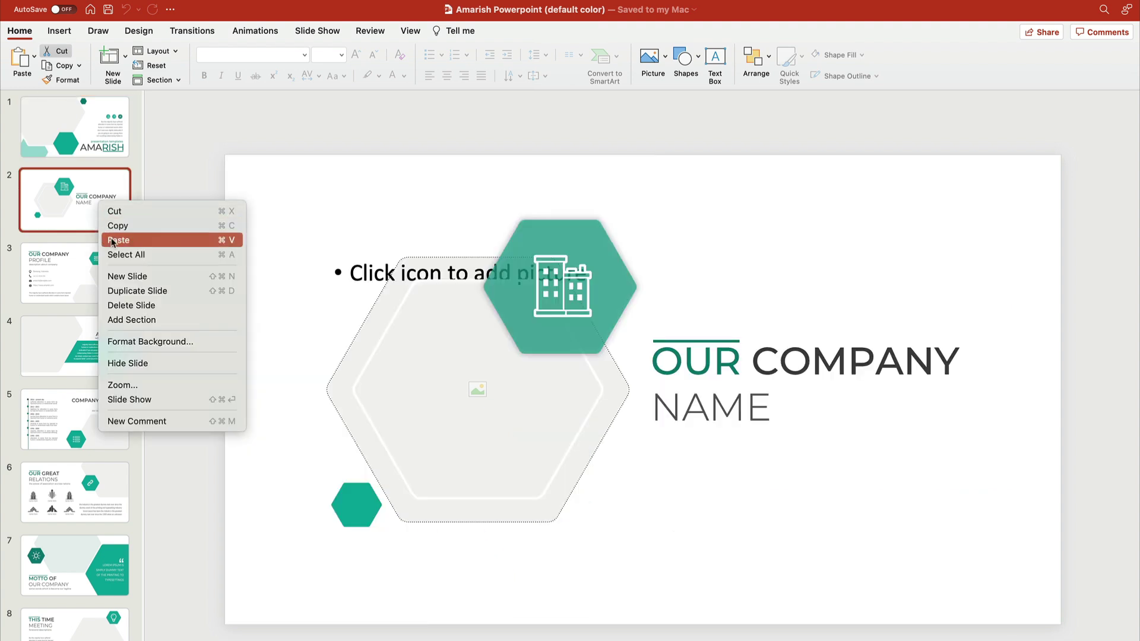
pyautogui.click(125, 305)
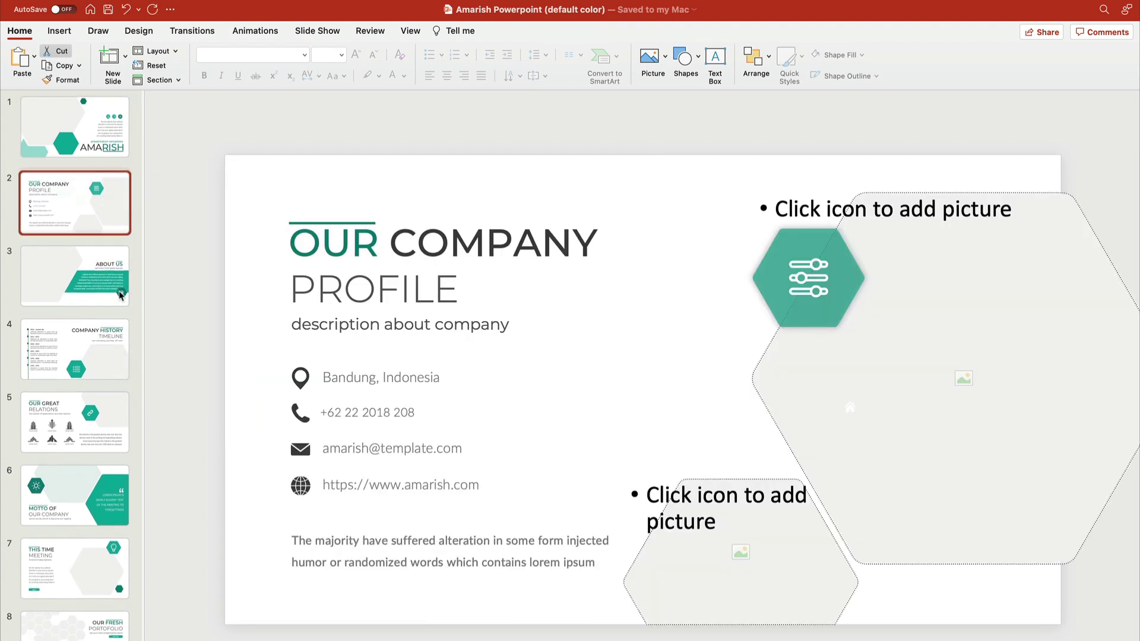
pyautogui.click(96, 151)
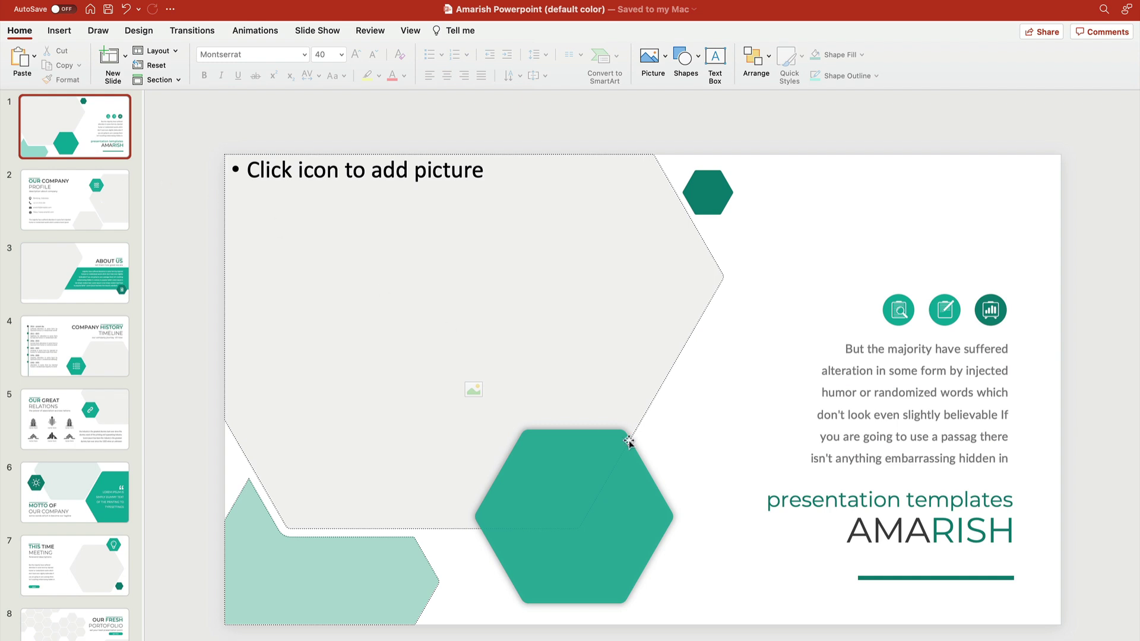
# Step: Replace AMARISH with the presenter's name and widen the name box to fit
pyautogui.click(873, 532)
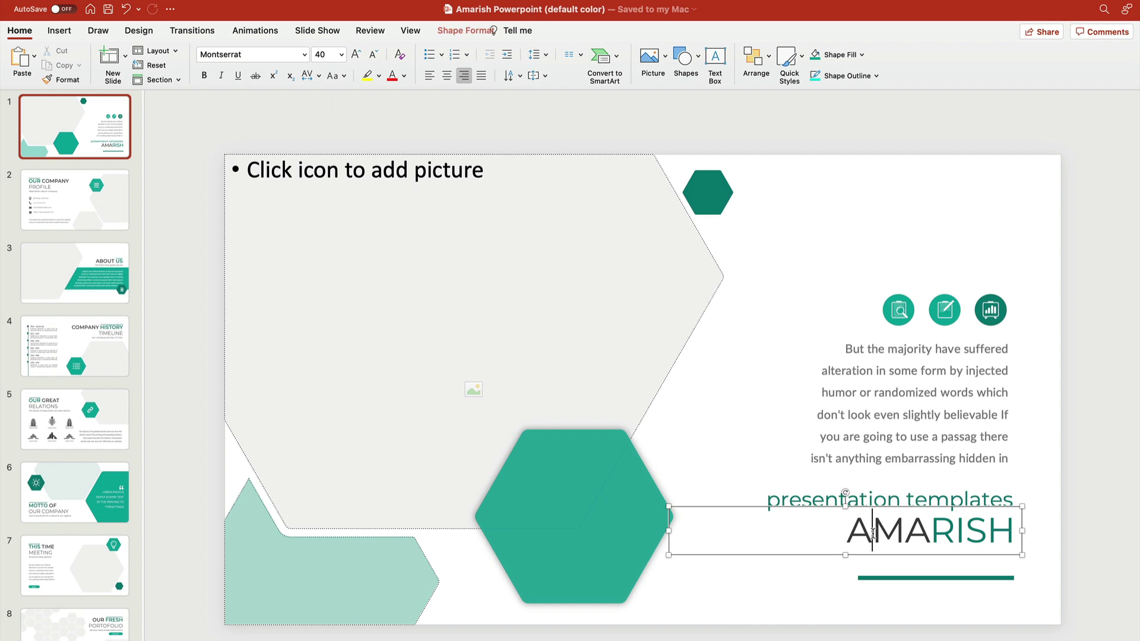
pyautogui.doubleClick(873, 533)
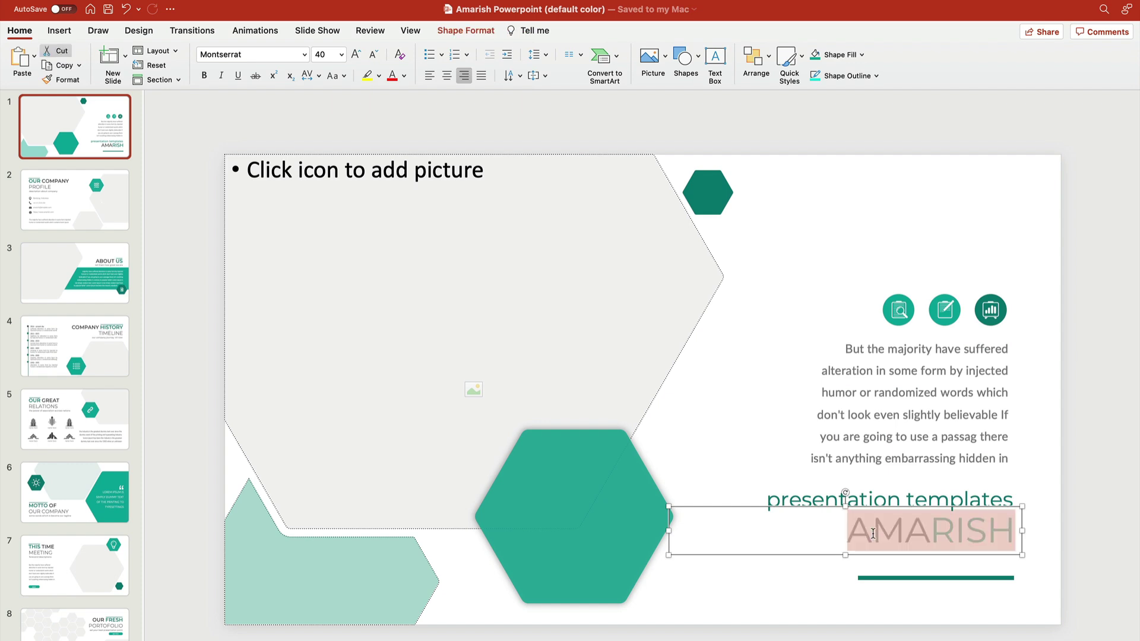
pyautogui.write('Nanc')
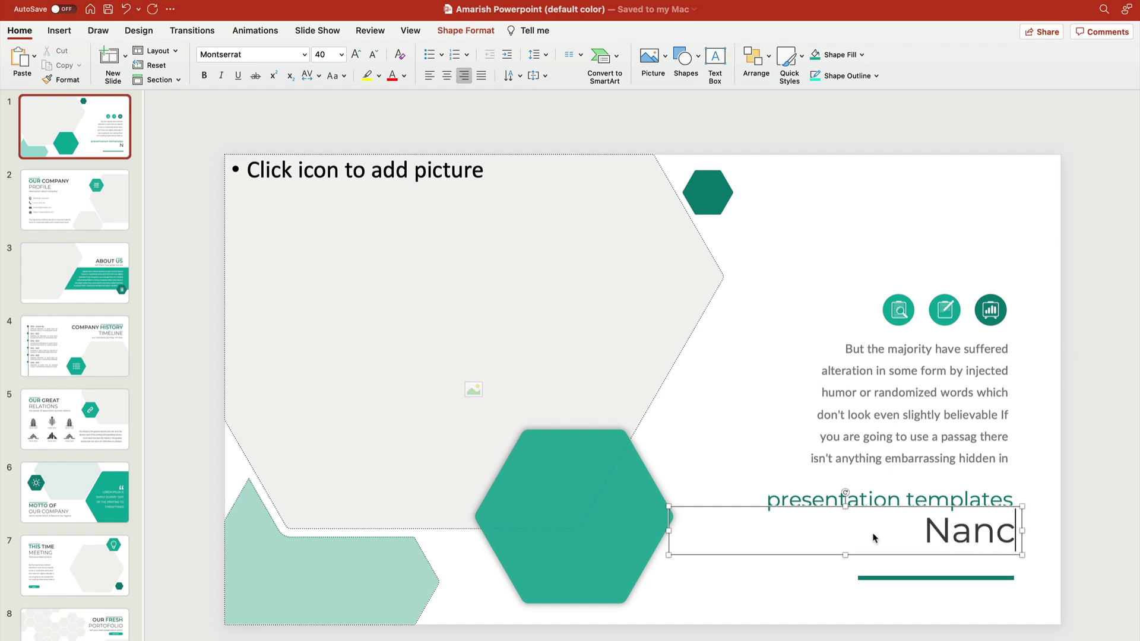
pyautogui.write('y Ewing')
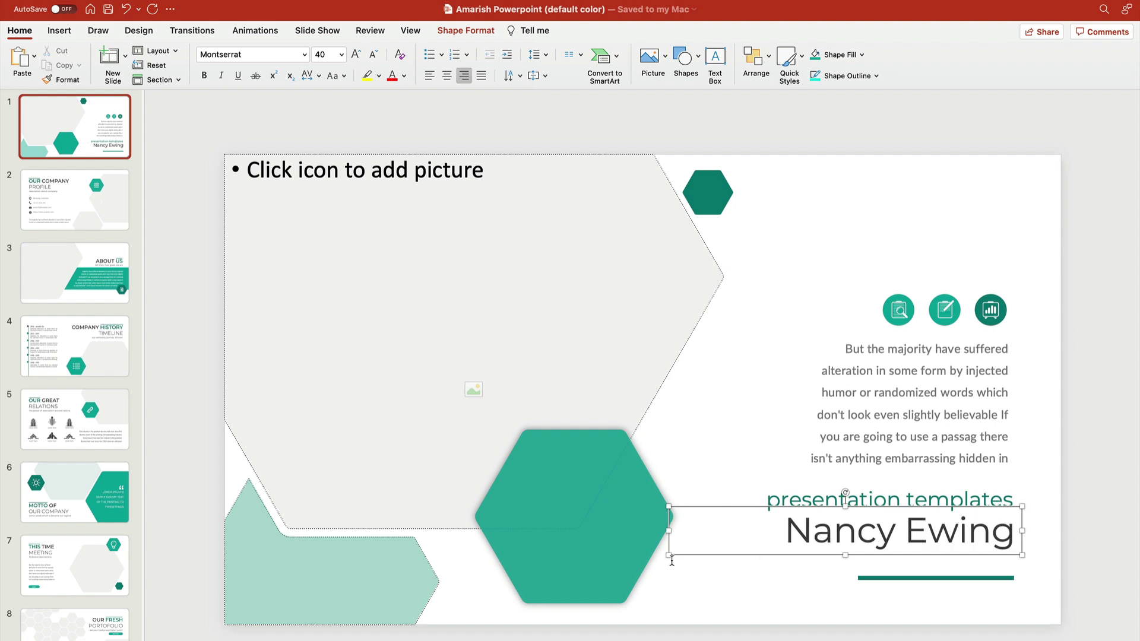
pyautogui.moveTo(667, 556); pyautogui.dragTo(660, 570)
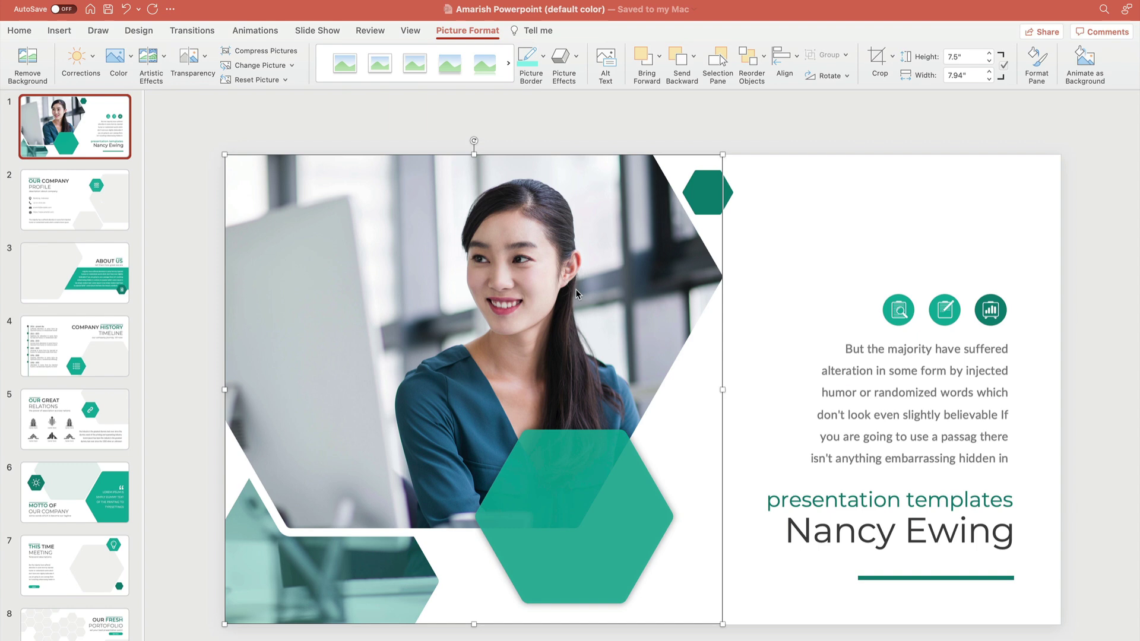
# Step: Remove the filler paragraph and the presentation templates tagline from the title slide
pyautogui.click(852, 348)
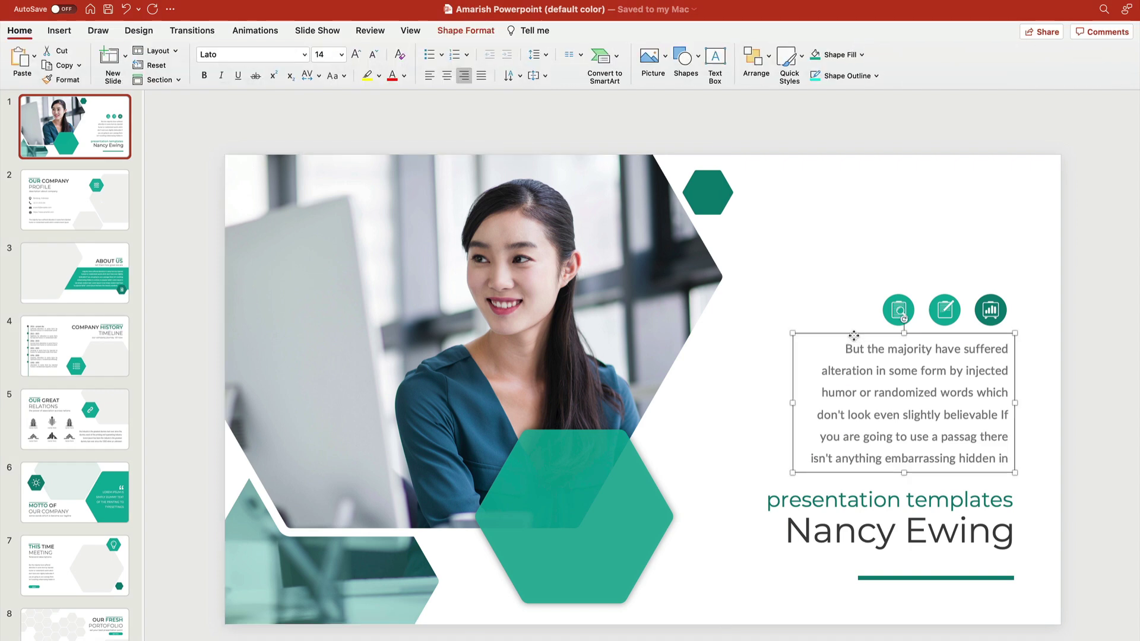
pyautogui.press('Escape')
pyautogui.press('Delete')
pyautogui.click(847, 488)
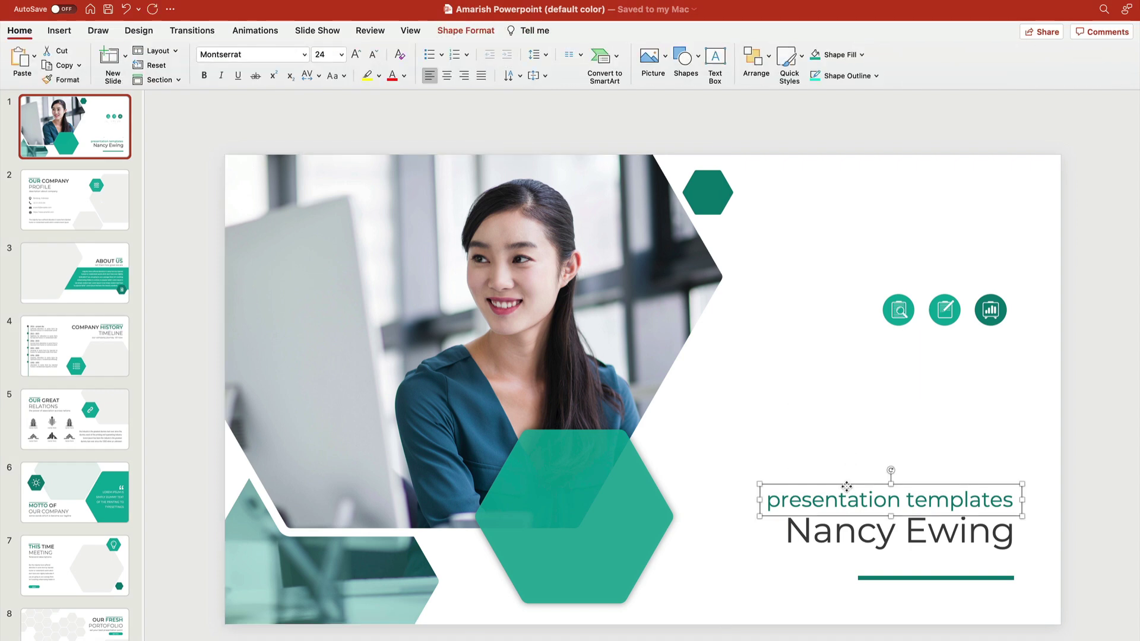
pyautogui.press('Escape')
pyautogui.press('Delete')
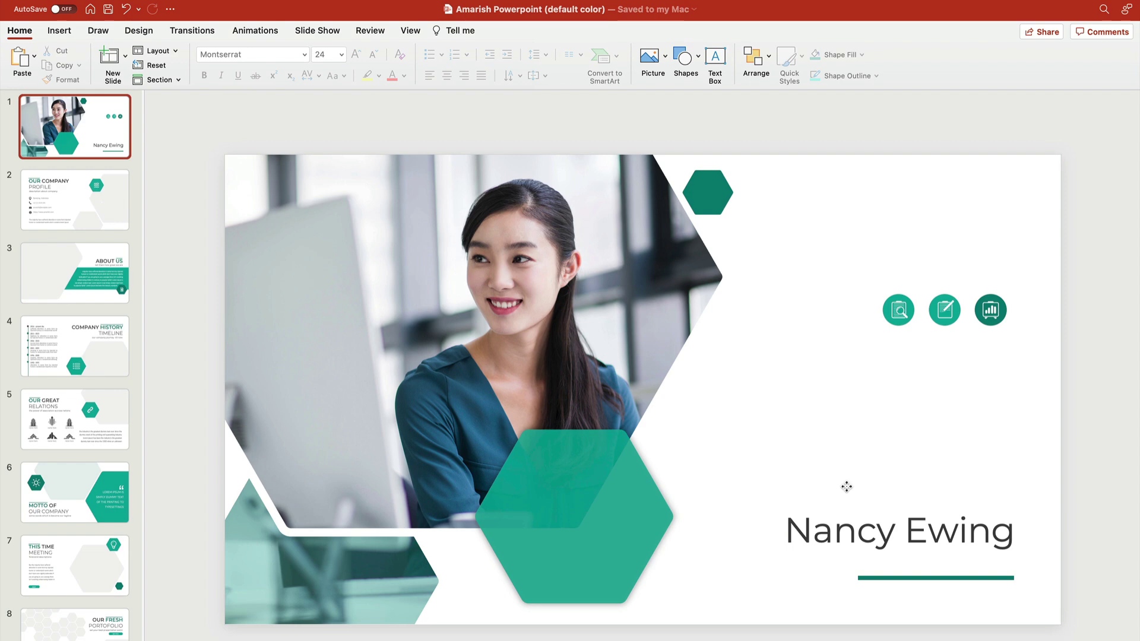
# Step: Move the About Us slide to second place and select its heading to retype it as "I'm a designer"
pyautogui.click(91, 250)
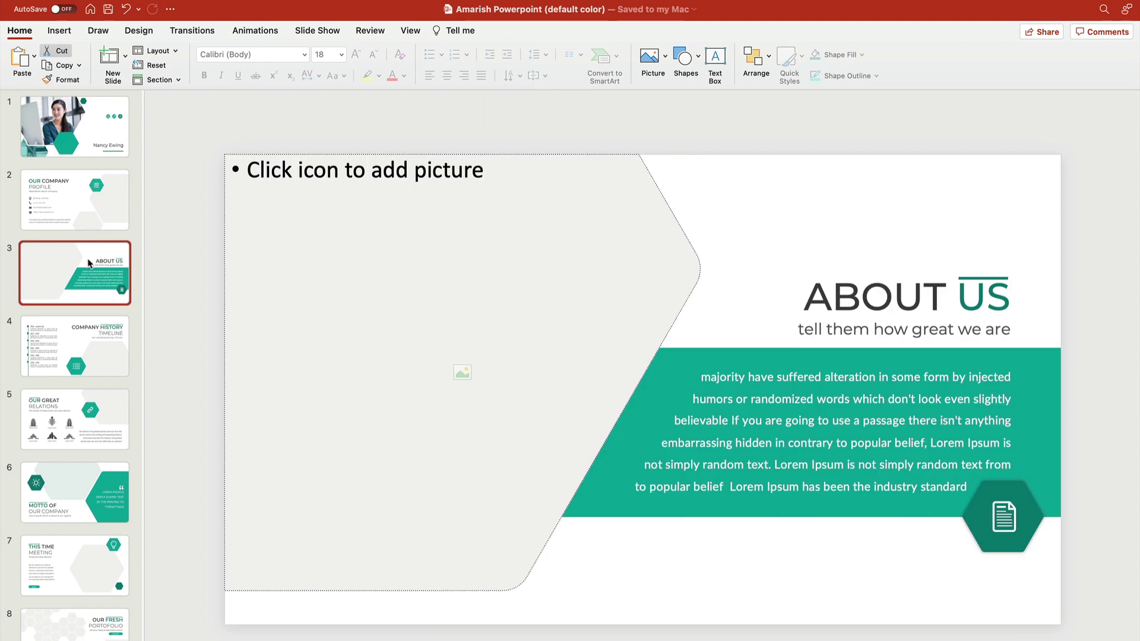
pyautogui.moveTo(90, 250); pyautogui.dragTo(94, 193)
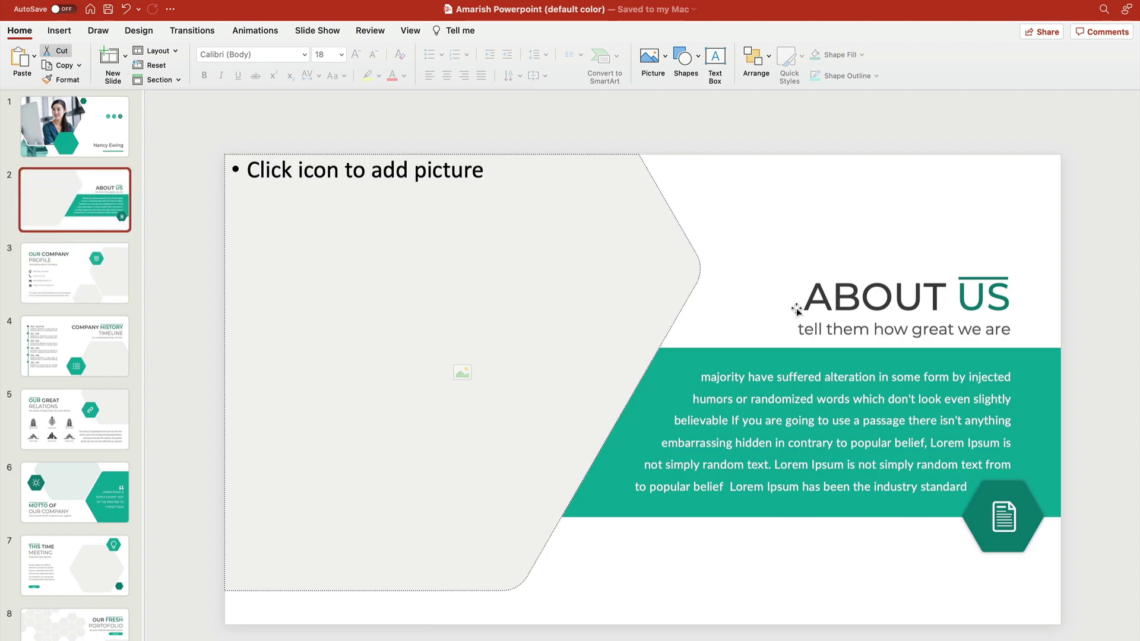
pyautogui.tripleClick(846, 305)
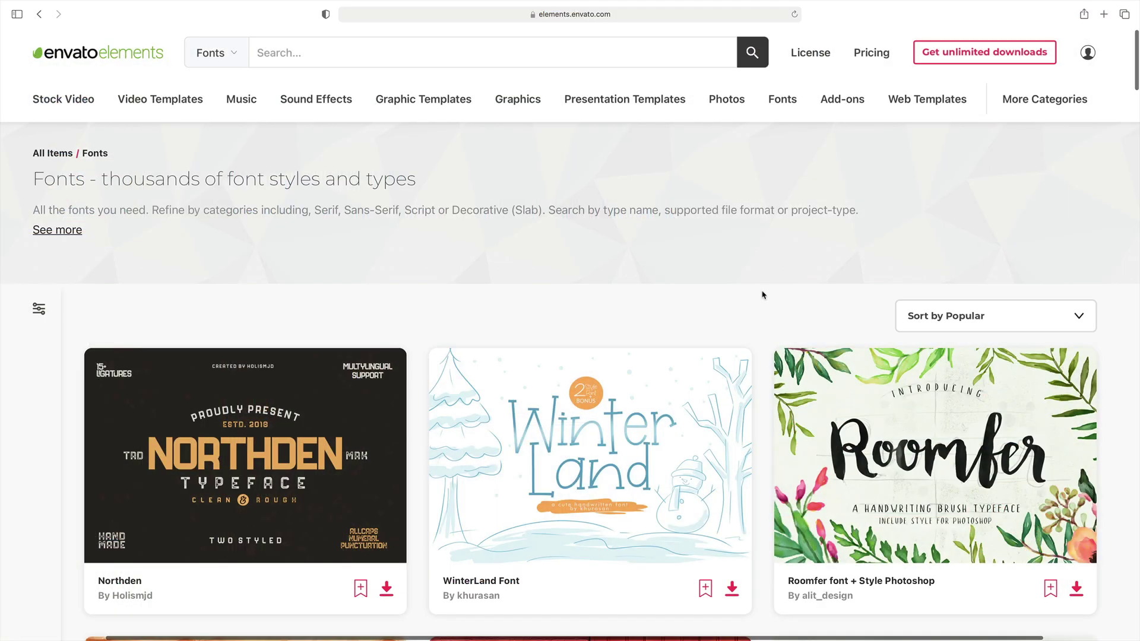
pyautogui.scroll(-3, 763, 296)
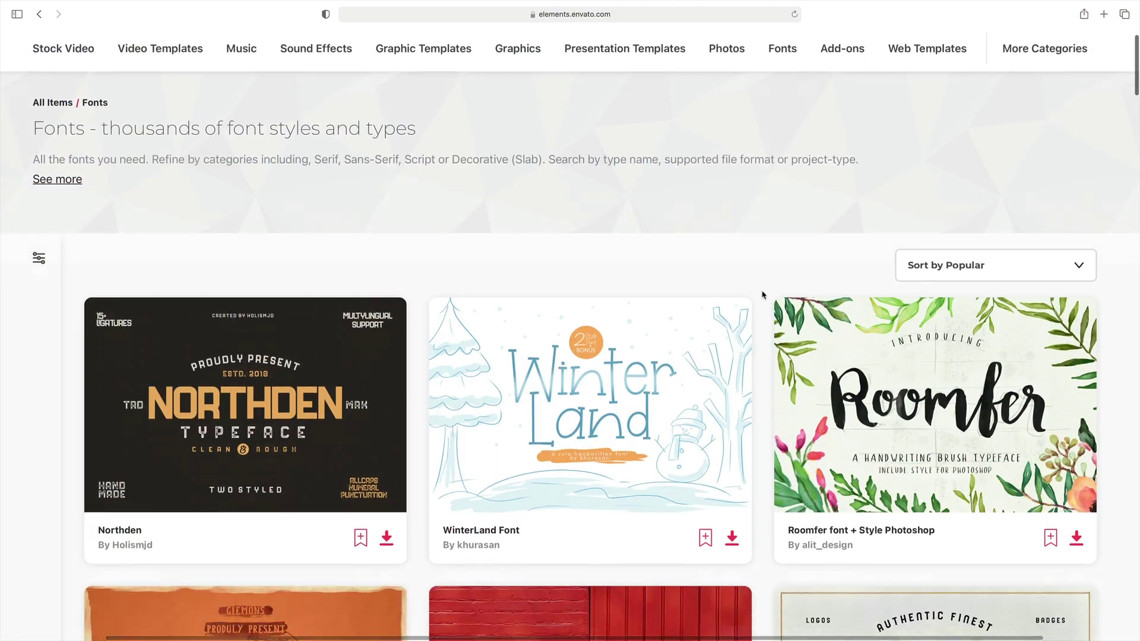
pyautogui.scroll(-5, 763, 295)
pyautogui.scroll(-5, 763, 296)
pyautogui.scroll(-1, 762, 294)
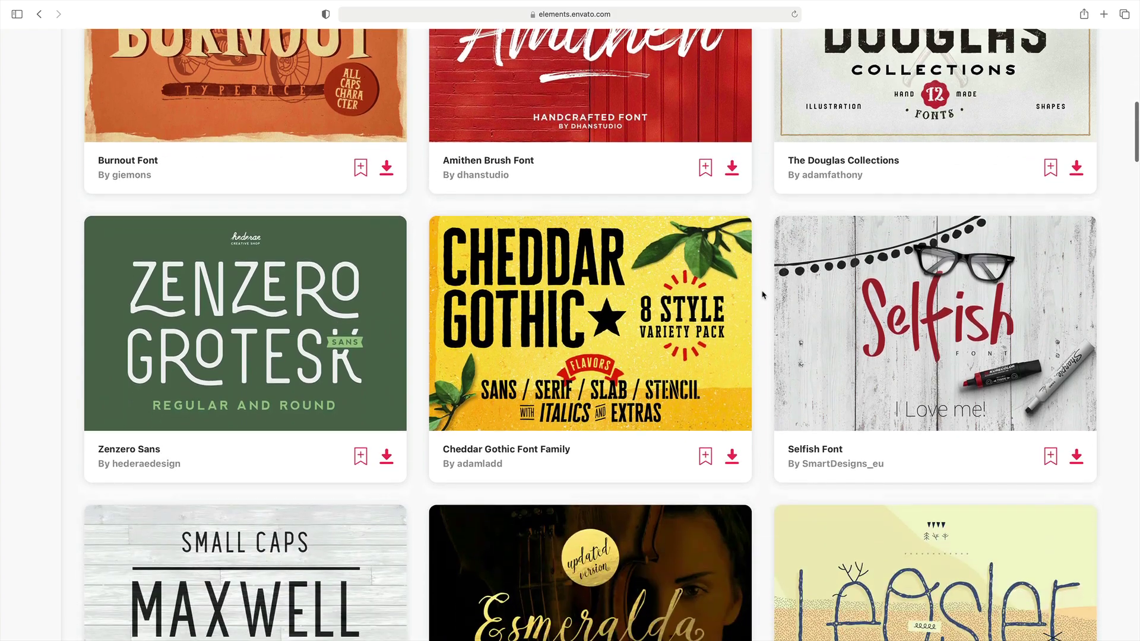
pyautogui.scroll(-5, 762, 295)
pyautogui.scroll(-2, 763, 295)
pyautogui.scroll(-3, 763, 295)
pyautogui.scroll(-4, 763, 295)
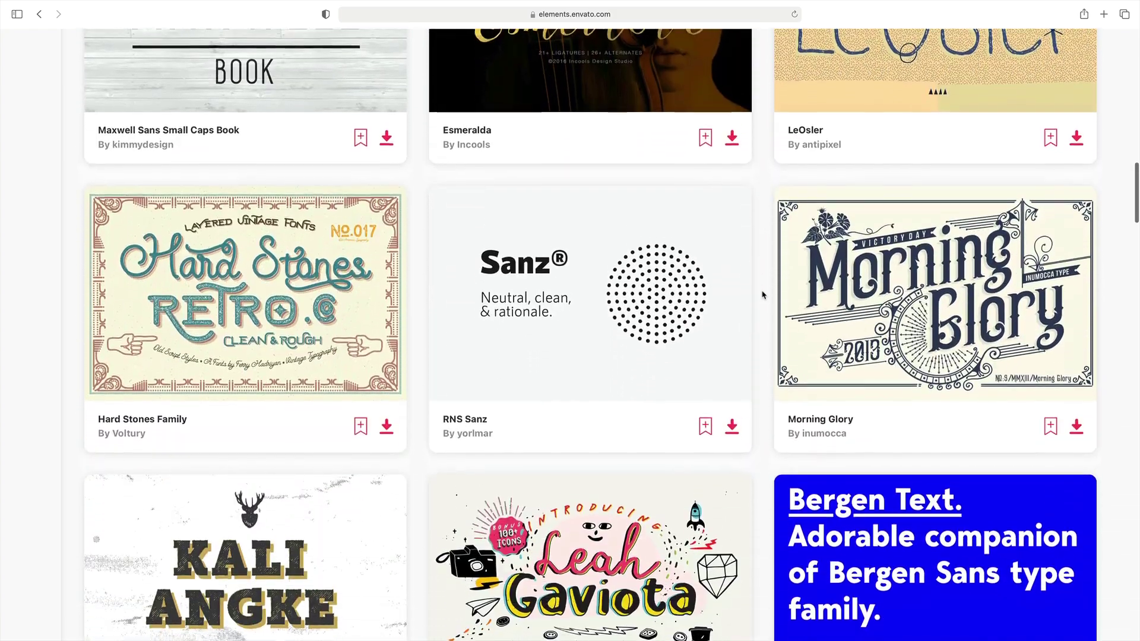
pyautogui.scroll(-1, 762, 294)
pyautogui.scroll(-3, 762, 295)
pyautogui.scroll(-1, 762, 296)
pyautogui.scroll(-3, 762, 295)
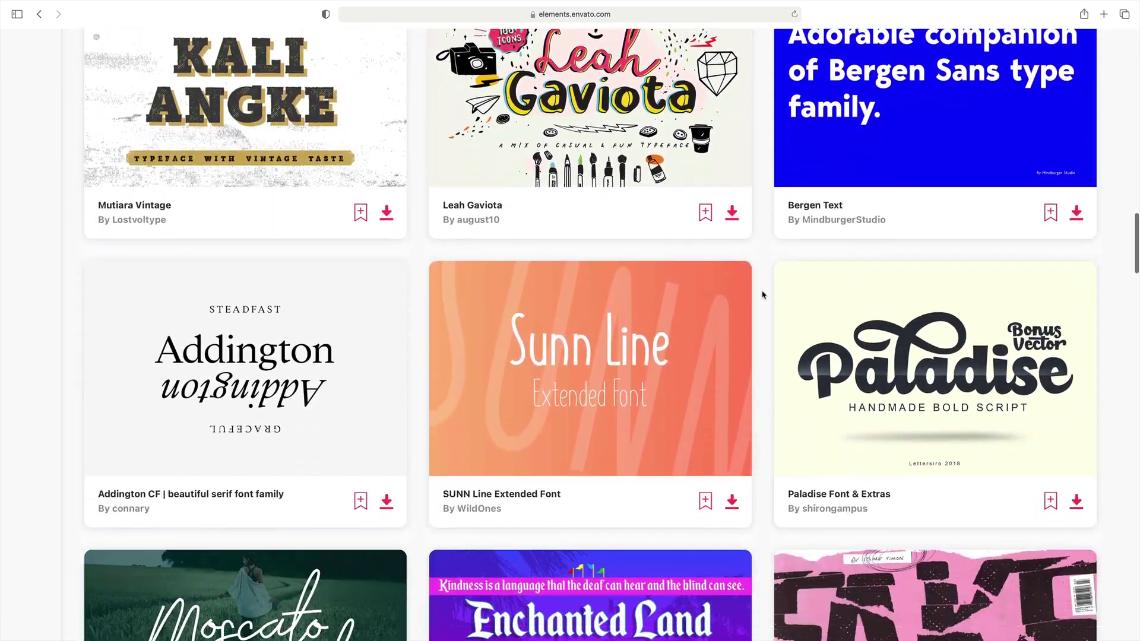
pyautogui.scroll(-1, 763, 295)
pyautogui.scroll(-5, 763, 295)
pyautogui.scroll(-1, 763, 295)
pyautogui.scroll(-4, 763, 295)
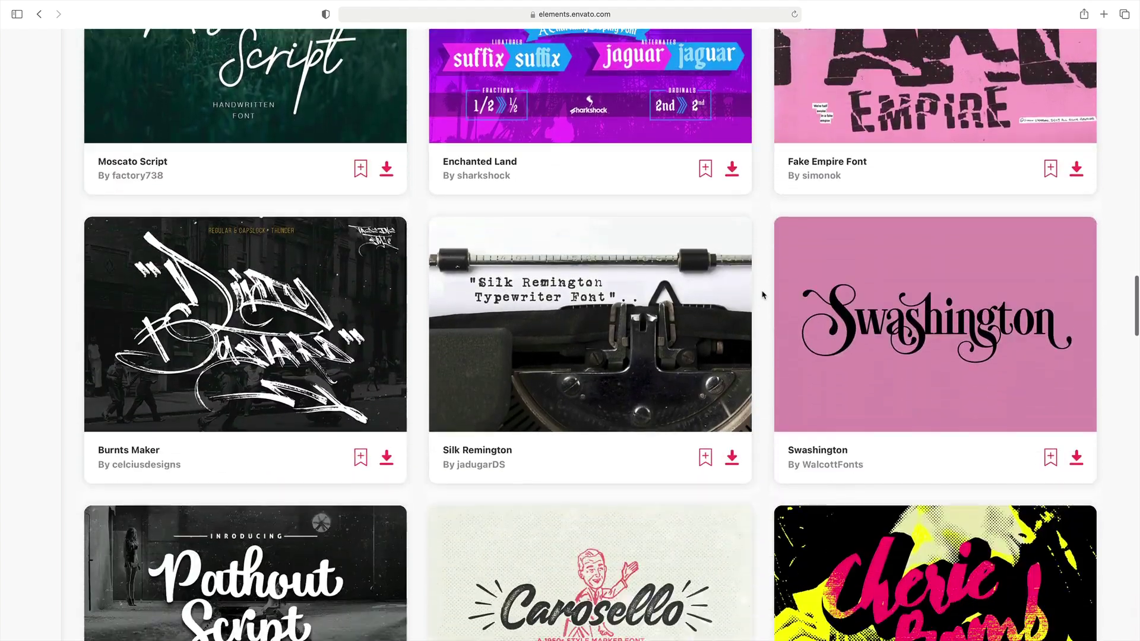
pyautogui.scroll(-1, 763, 295)
pyautogui.scroll(-3, 762, 295)
pyautogui.scroll(-2, 762, 295)
pyautogui.scroll(-1, 763, 295)
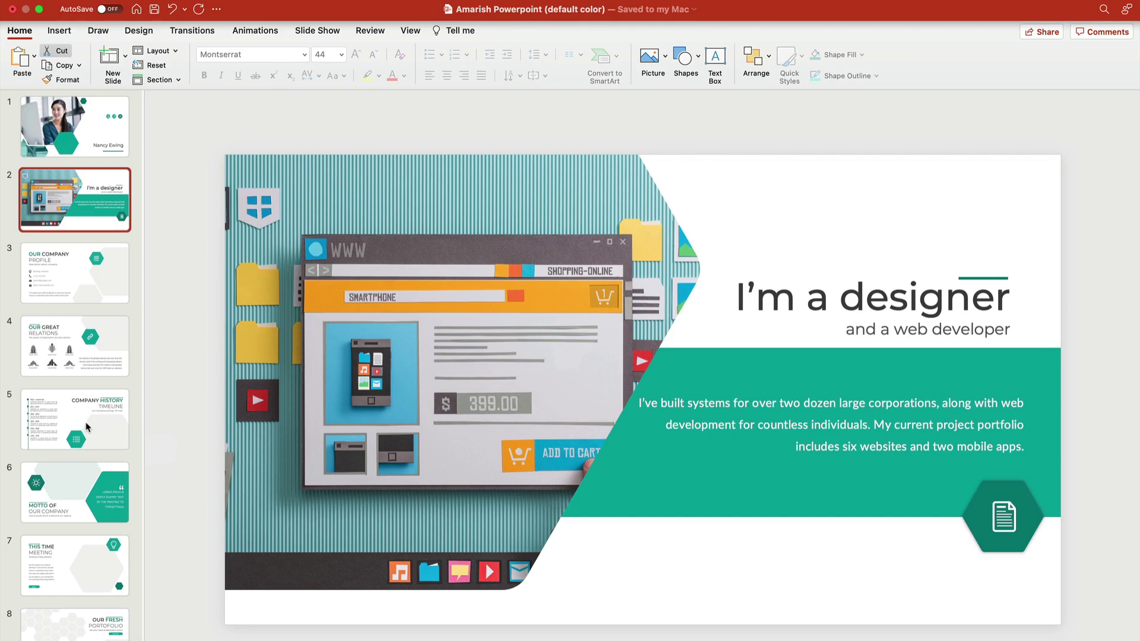
# Step: Retitle the Company History Timeline slide as My Experience and move the title lower
pyautogui.click(86, 428)
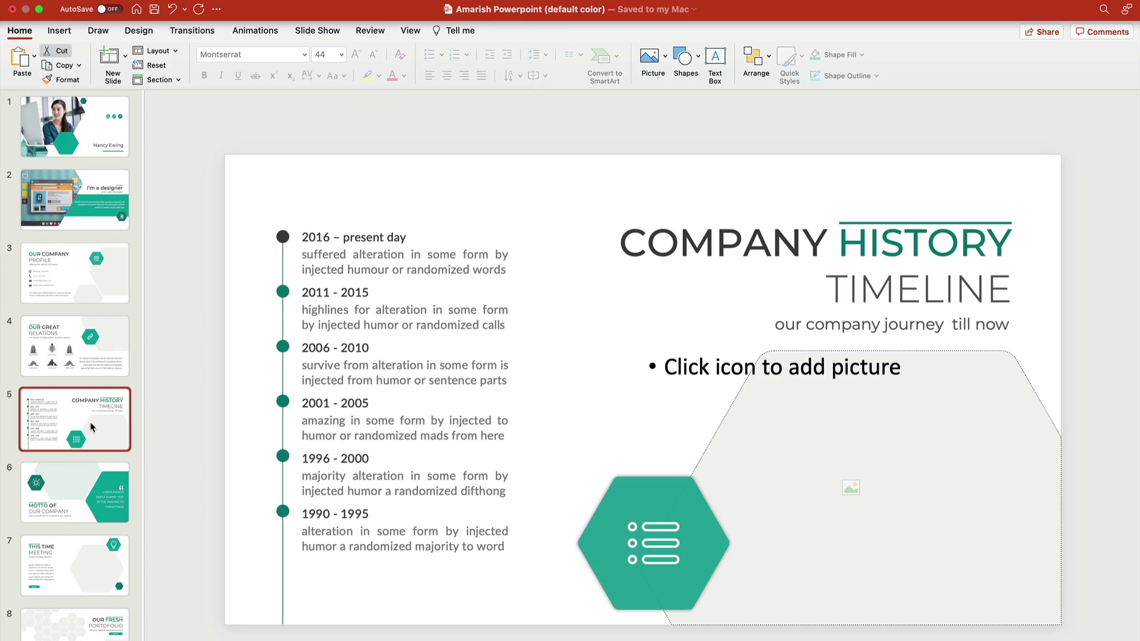
pyautogui.click(621, 246)
pyautogui.moveTo(620, 246); pyautogui.dragTo(1021, 286)
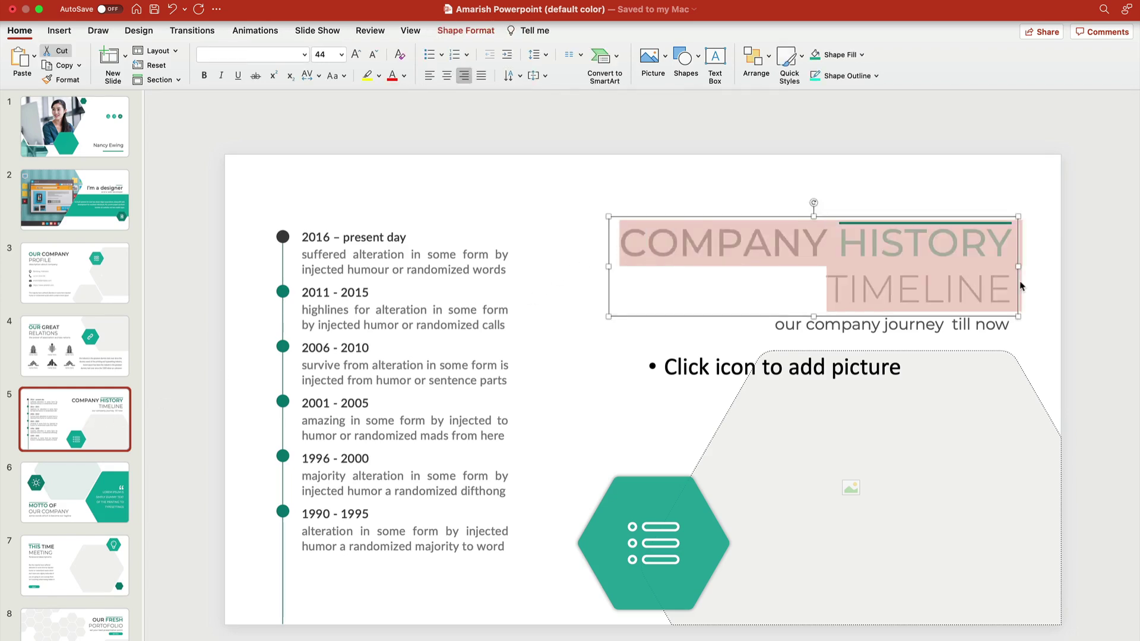
pyautogui.write('My Experien')
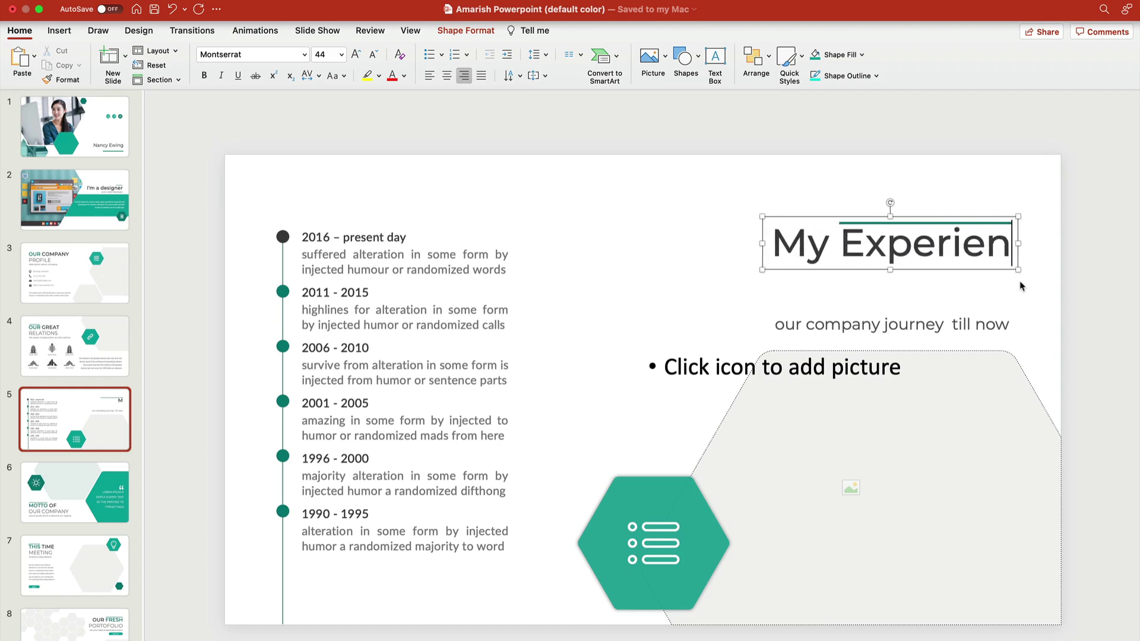
pyautogui.write('ce')
pyautogui.moveTo(997, 267); pyautogui.dragTo(994, 291)
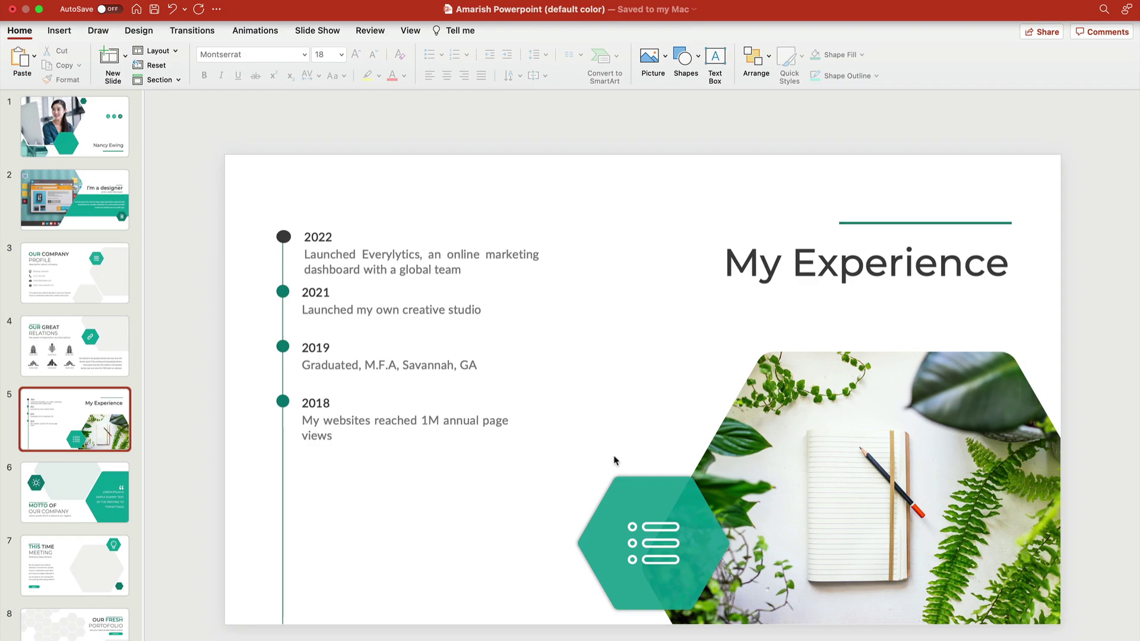
# Step: Fill the teal hexagon on the My Experience slide with gold via Shape Fill
pyautogui.click(651, 504)
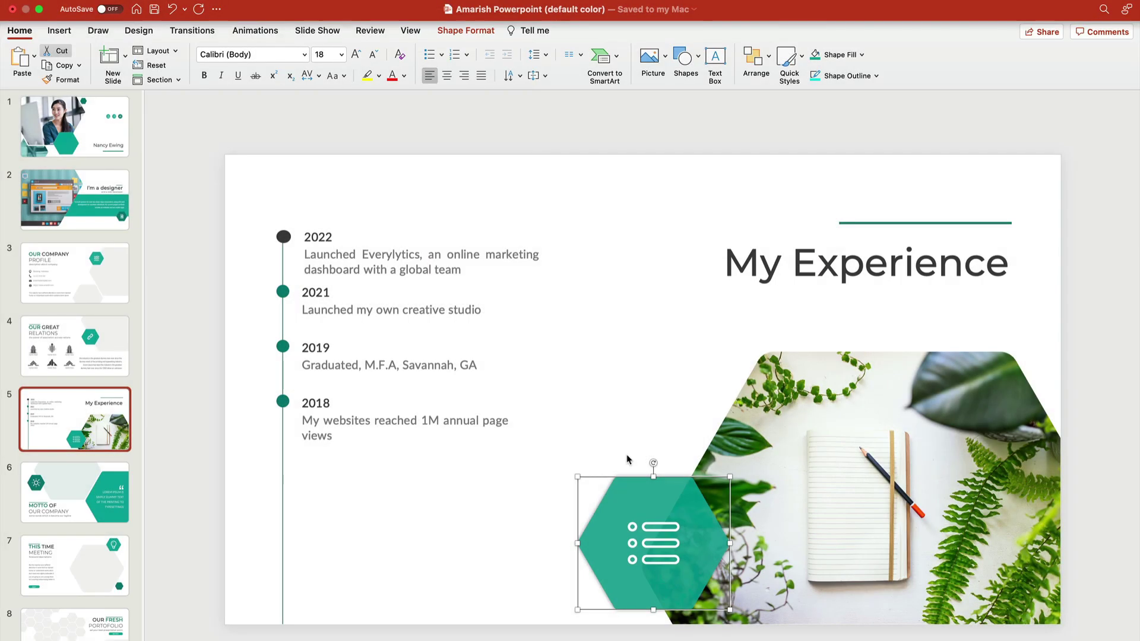
pyautogui.click(482, 36)
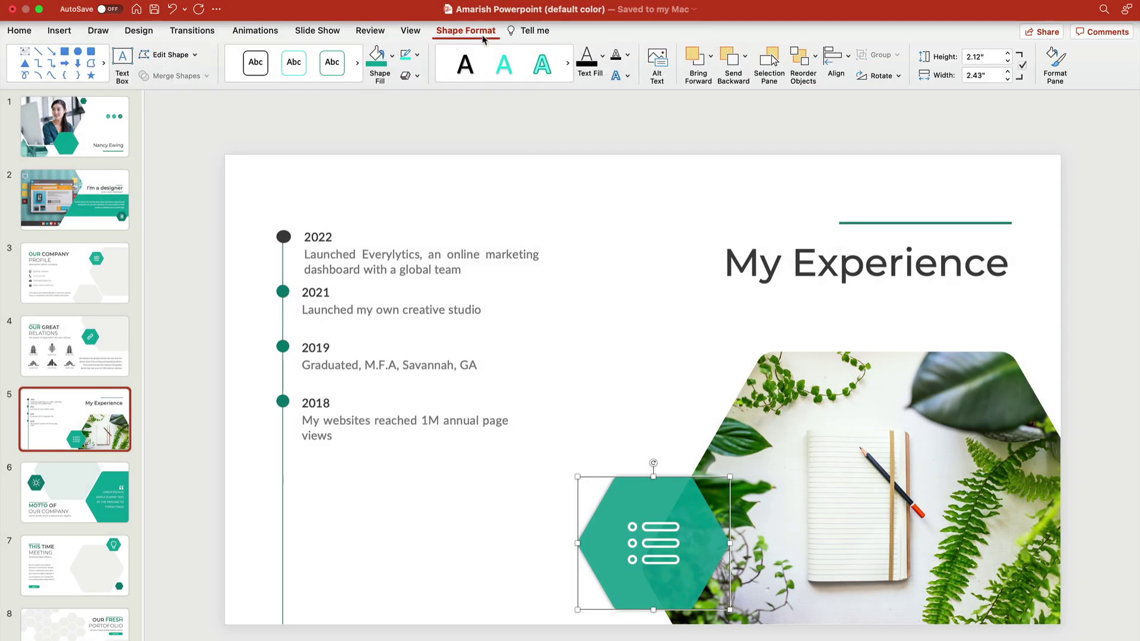
pyautogui.click(392, 56)
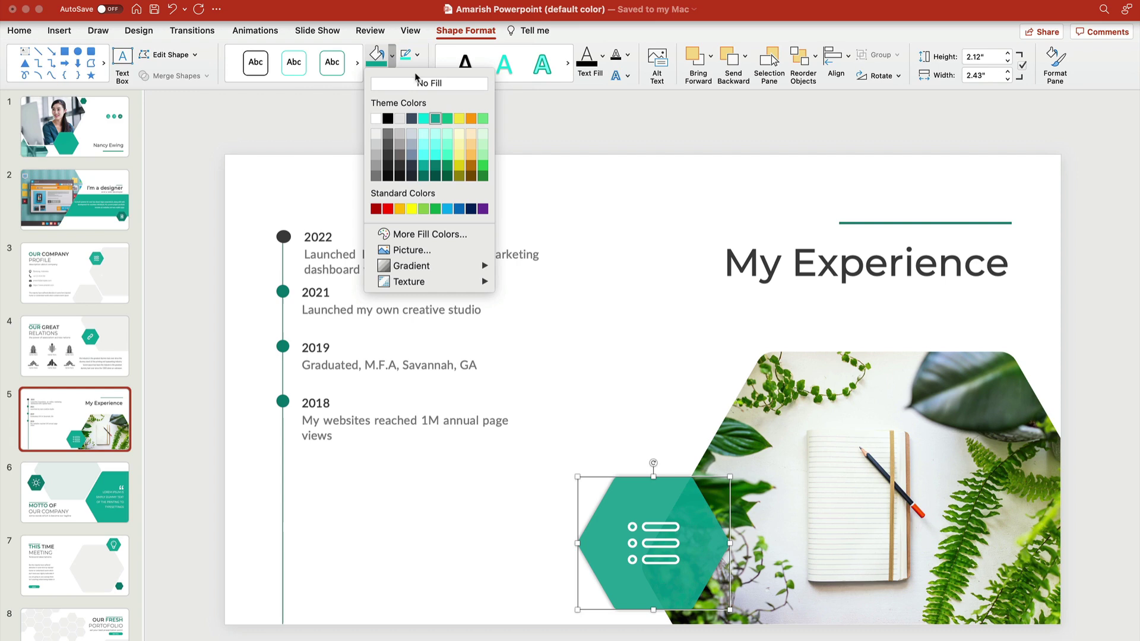
pyautogui.click(472, 157)
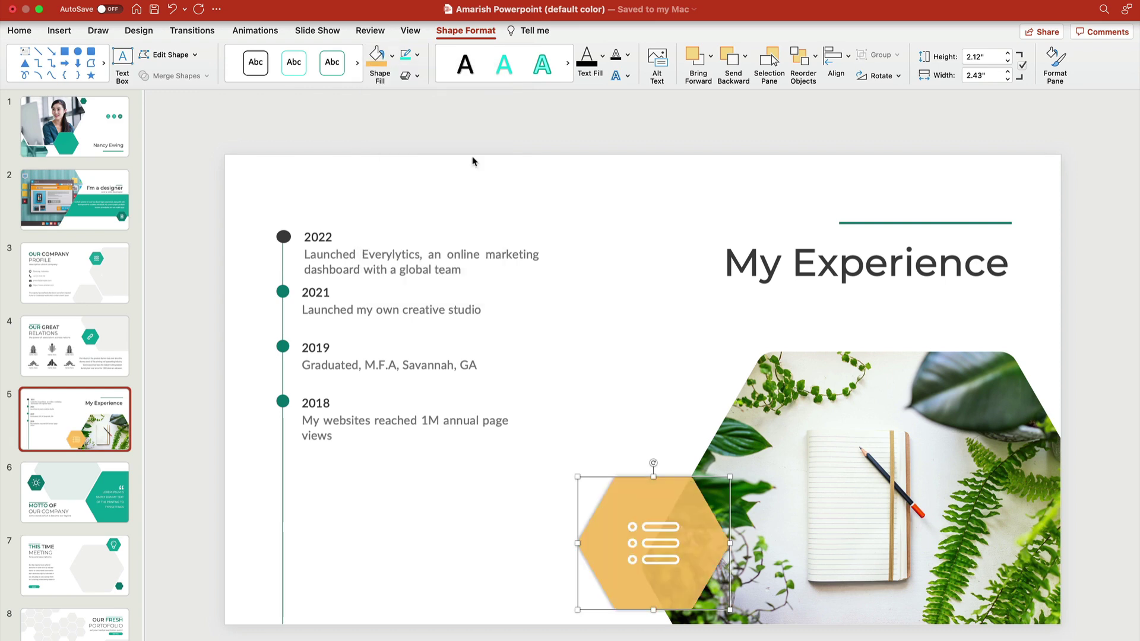
pyautogui.click(474, 165)
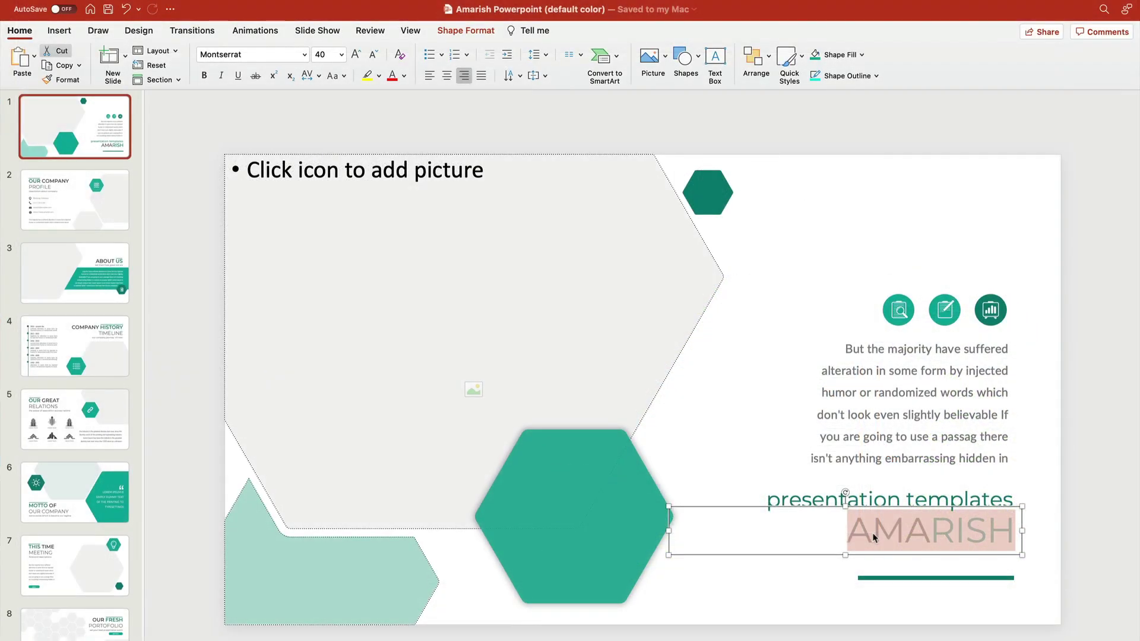
pyautogui.write('Nancy Ew')
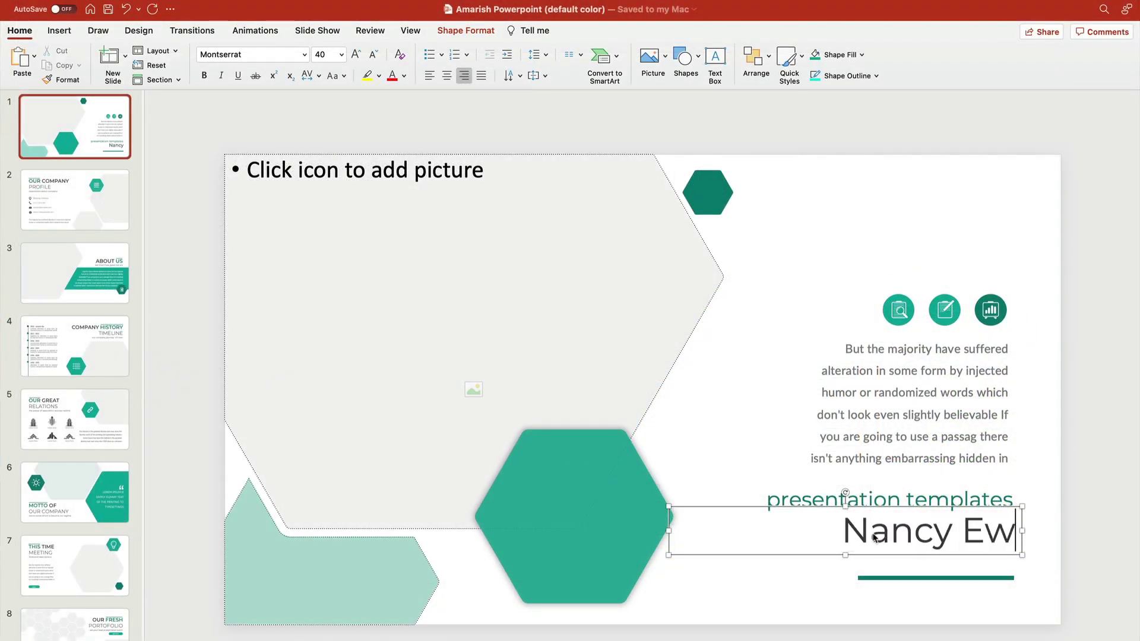
pyautogui.write('ing')
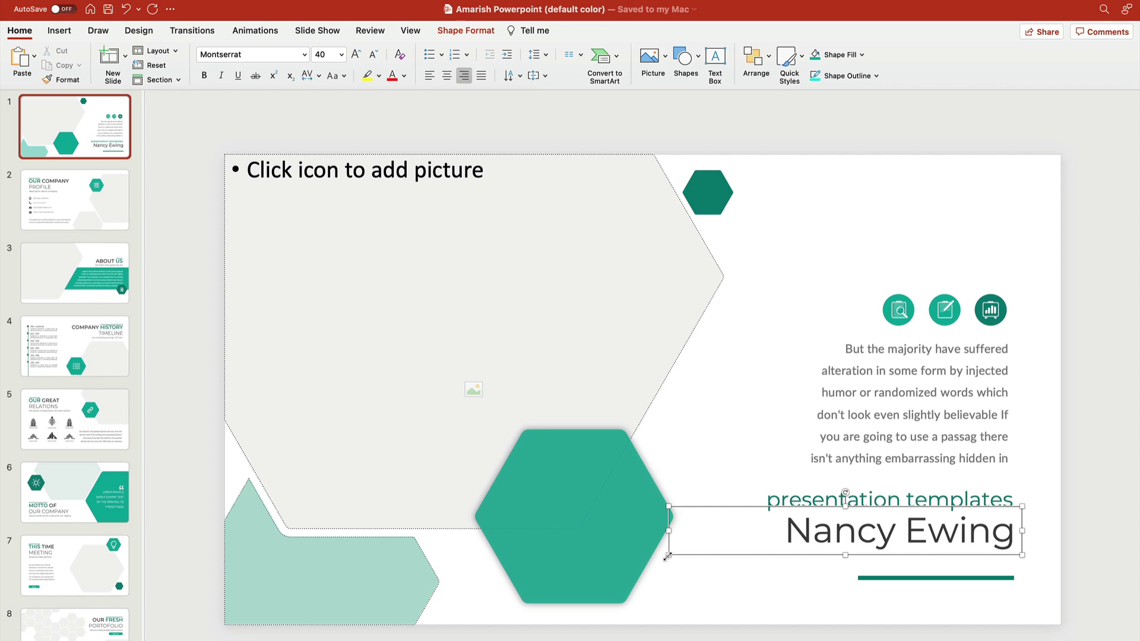
# Step: Widen the name text box so the presenter's full name fits
pyautogui.moveTo(669, 556); pyautogui.dragTo(660, 571)
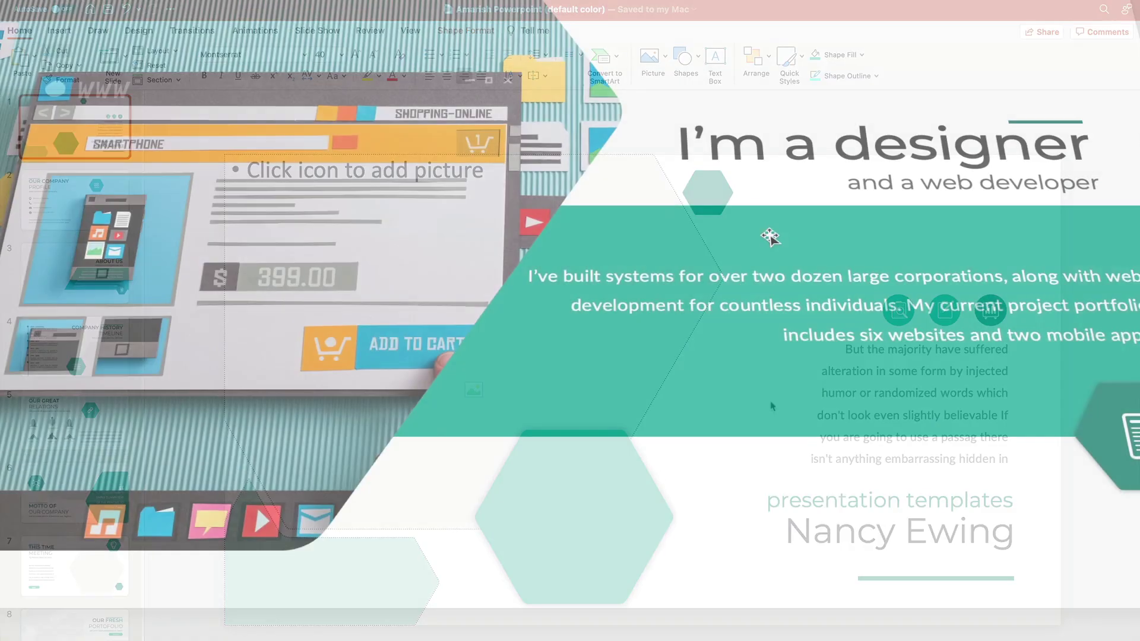